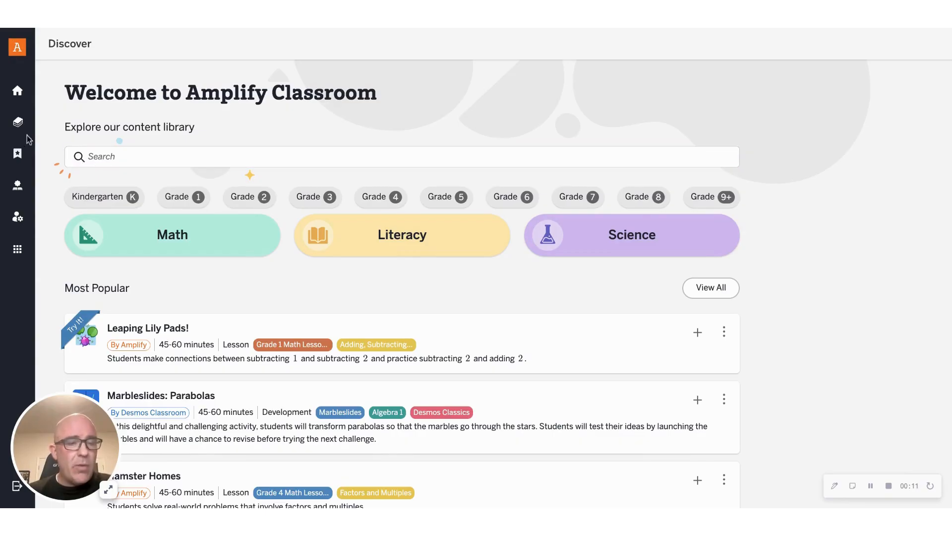
Open the custom activities and start creating a new activity.
{"action": "left_click", "coordinate": [16, 156]}
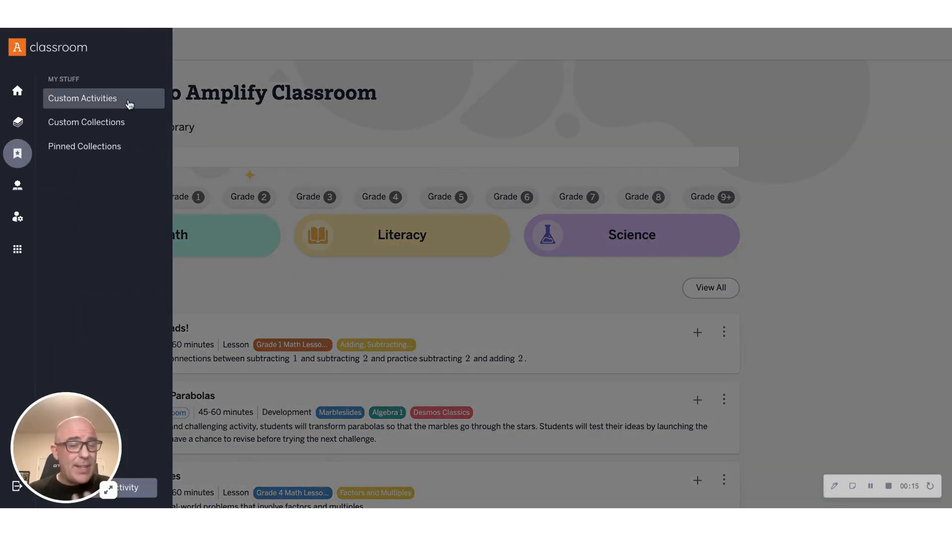
{"action": "left_click", "coordinate": [84, 98]}
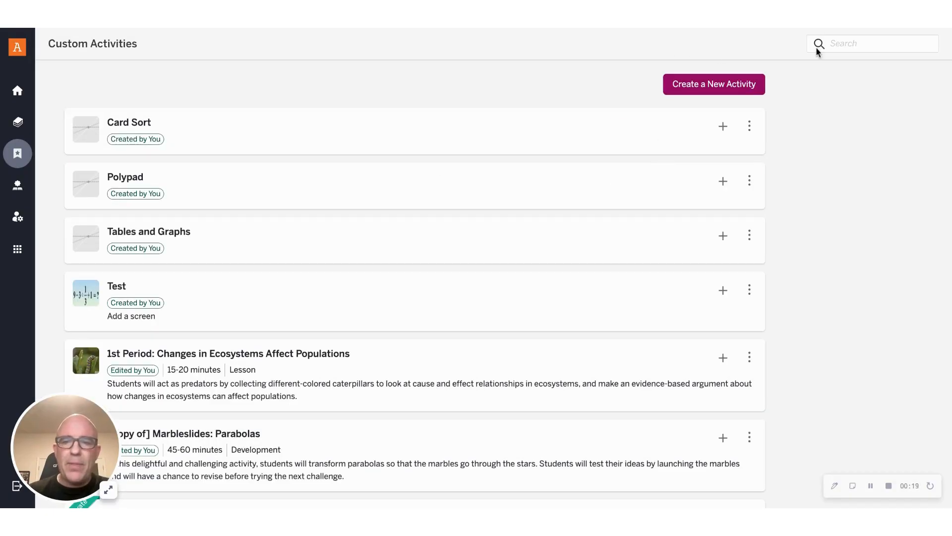
{"action": "left_click", "coordinate": [728, 88]}
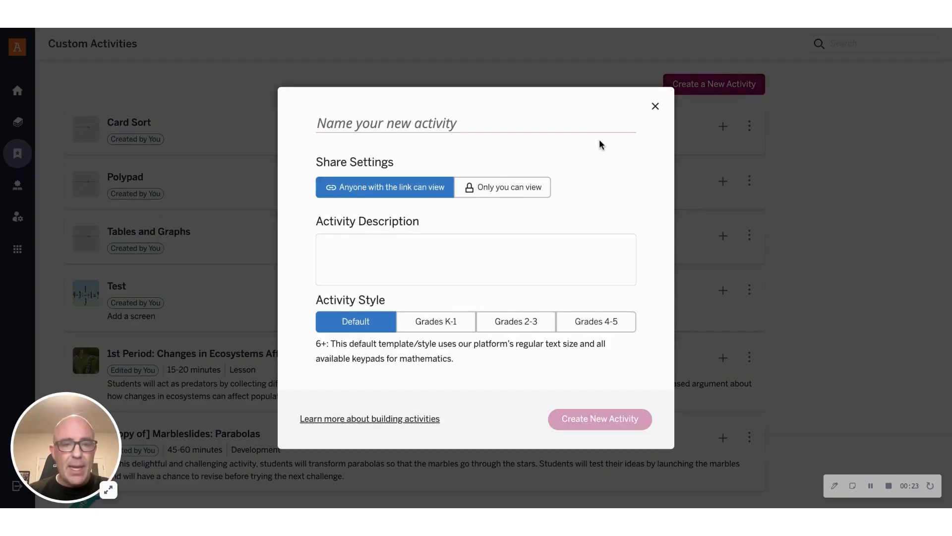
Name the new activity "Polygraph and Order List", use the Default activity style, and create it.
{"action": "type", "text": "Po"}
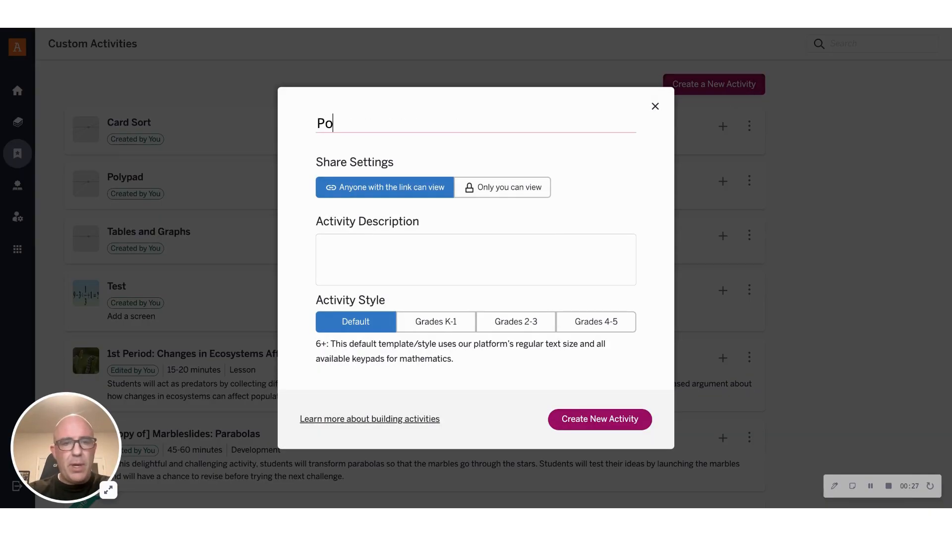
{"action": "type", "text": "lypgraph and Order List"}
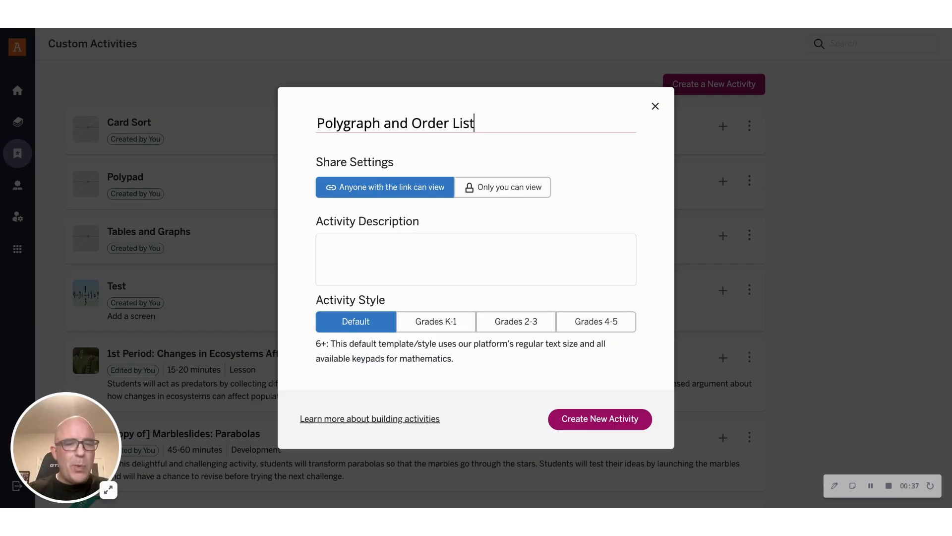
{"action": "left_click", "coordinate": [435, 322]}
{"action": "left_click", "coordinate": [511, 322]}
{"action": "left_click", "coordinate": [577, 328]}
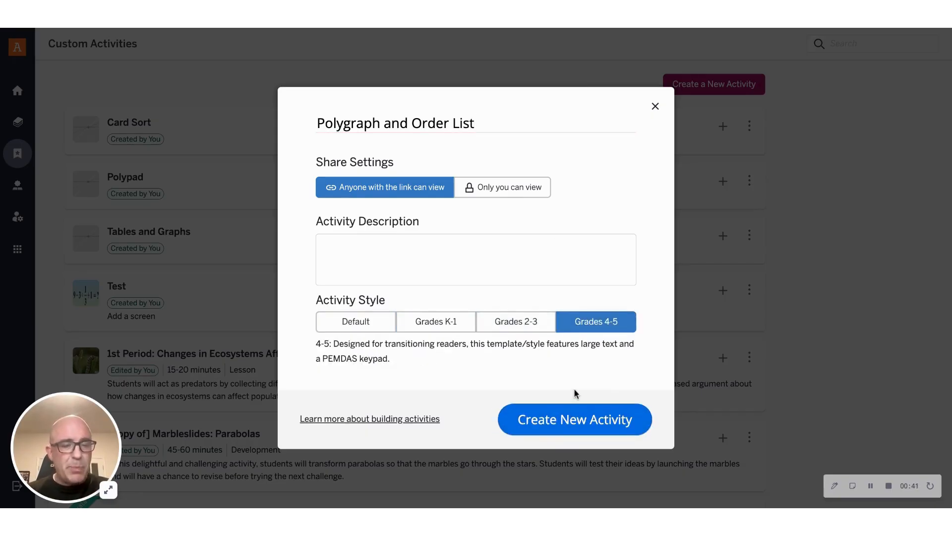
{"action": "left_click", "coordinate": [364, 323]}
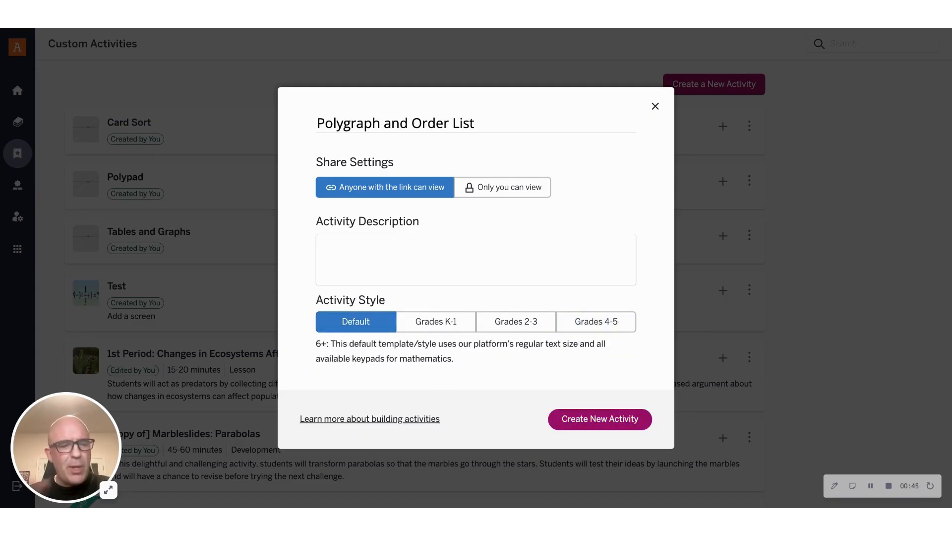
{"action": "left_click", "coordinate": [585, 420]}
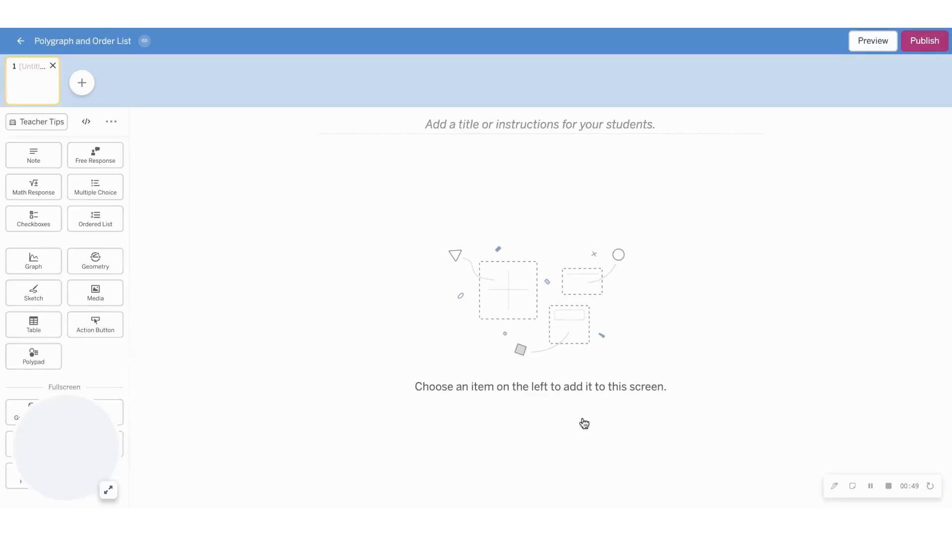
Preview the student screen of the Polygraph: Lines example and return to the activity editor.
{"action": "left_click_drag", "start_coordinate": [100, 440], "coordinate": [398, 360]}
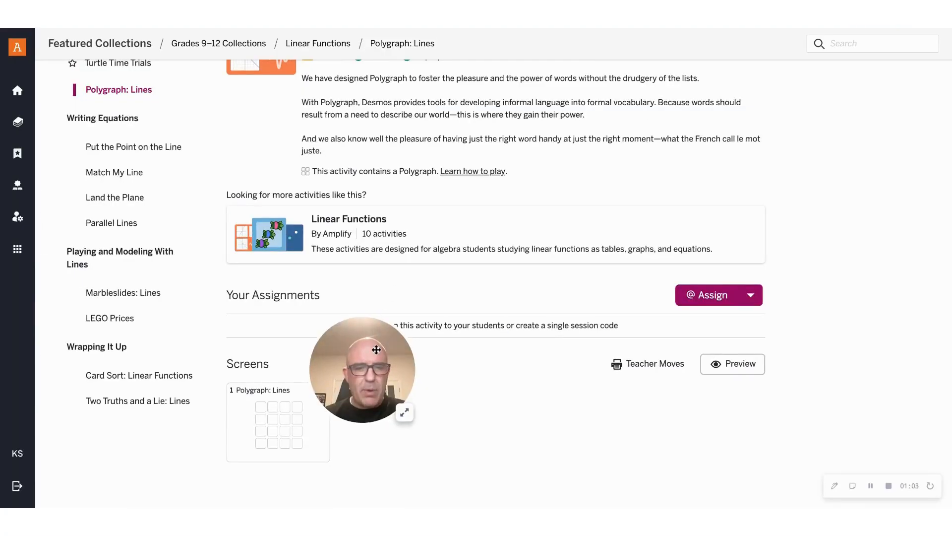
{"action": "left_click", "coordinate": [297, 427]}
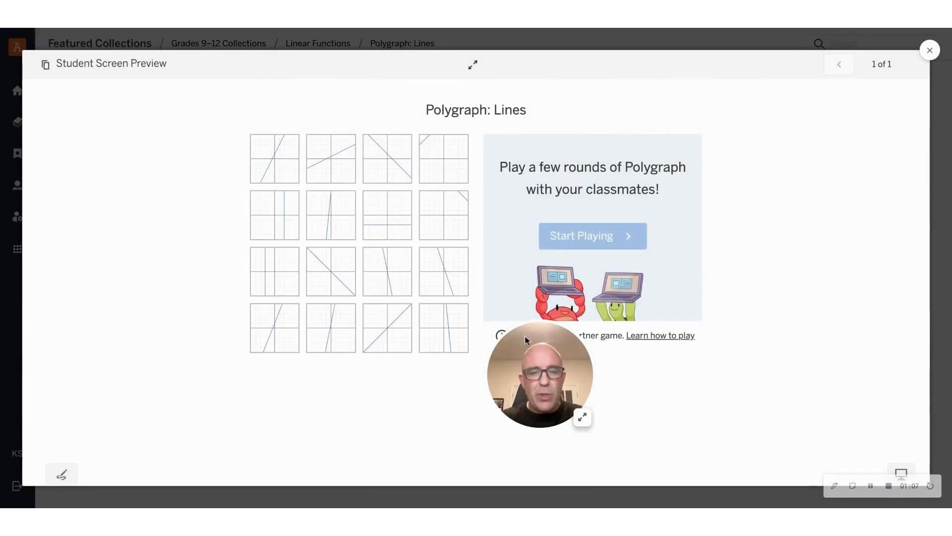
{"action": "left_click_drag", "start_coordinate": [555, 349], "coordinate": [136, 350]}
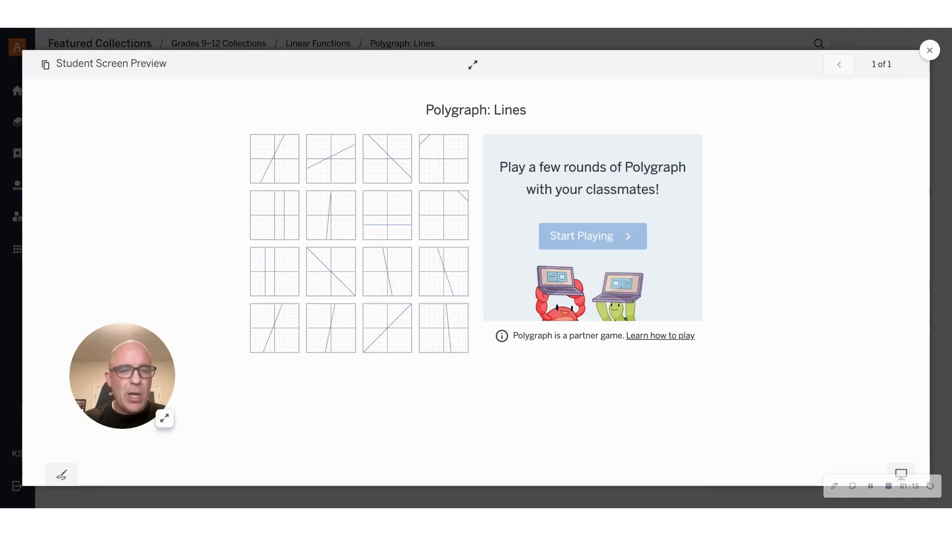
{"action": "left_click", "coordinate": [362, 29]}
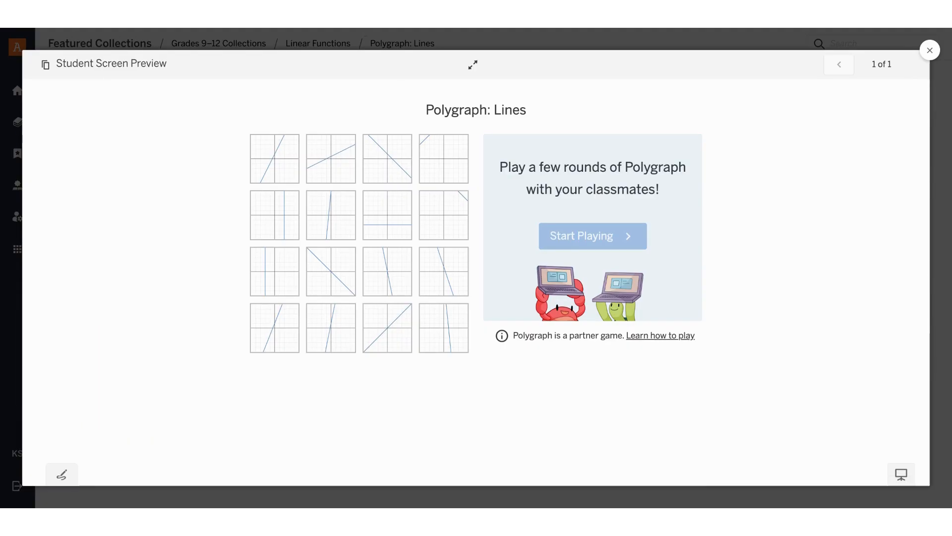
{"action": "left_click", "coordinate": [362, 29]}
{"action": "left_click_drag", "start_coordinate": [163, 362], "coordinate": [589, 391]}
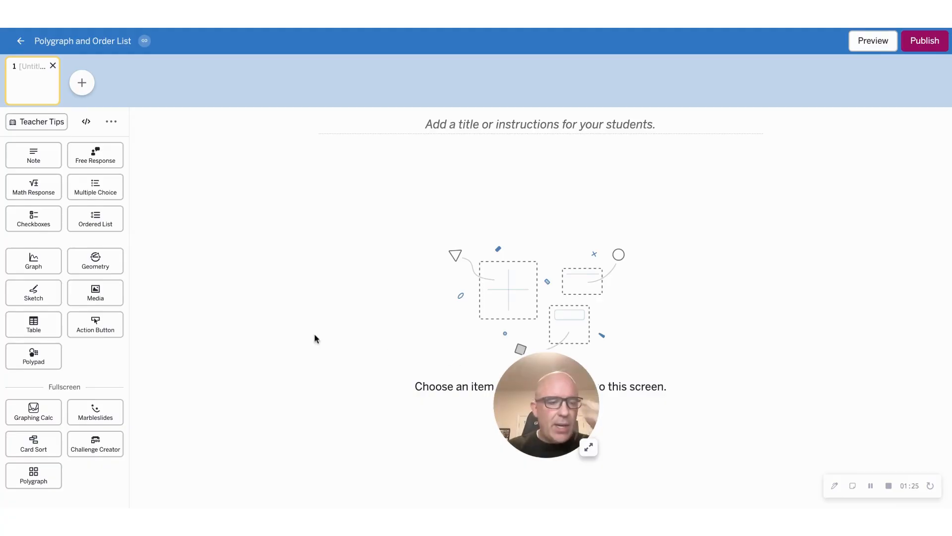
Add a Polygraph with the Graphing workspace to the first screen and graph x on its first card.
{"action": "left_click", "coordinate": [37, 481]}
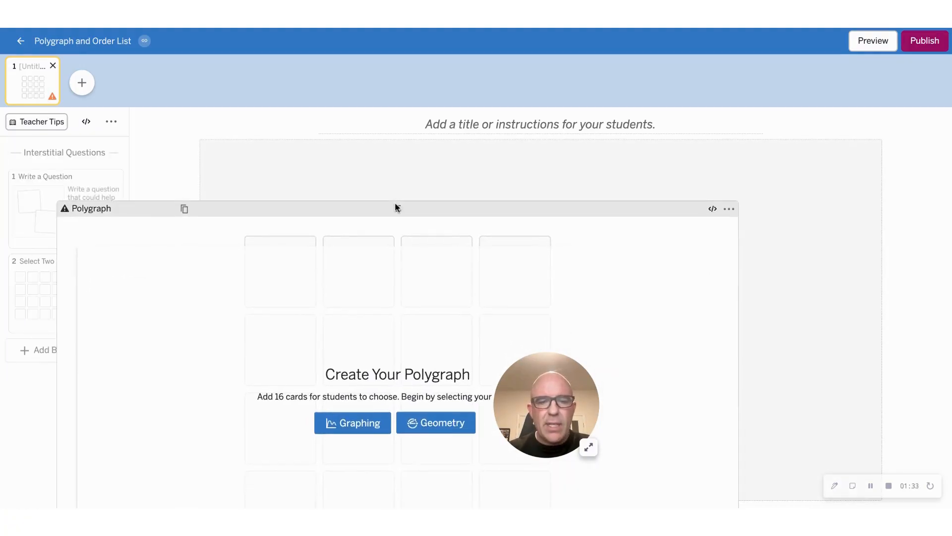
{"action": "left_click_drag", "start_coordinate": [549, 407], "coordinate": [92, 432]}
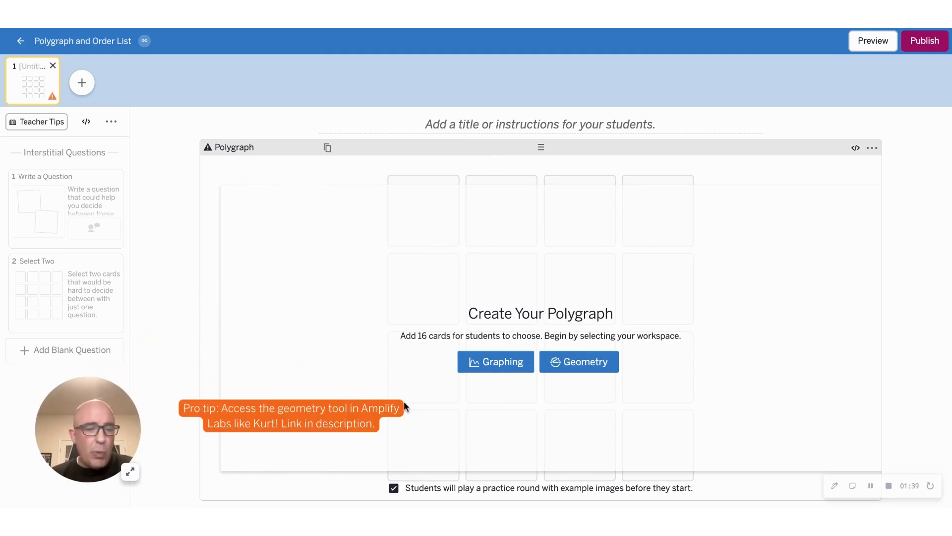
{"action": "left_click", "coordinate": [502, 366]}
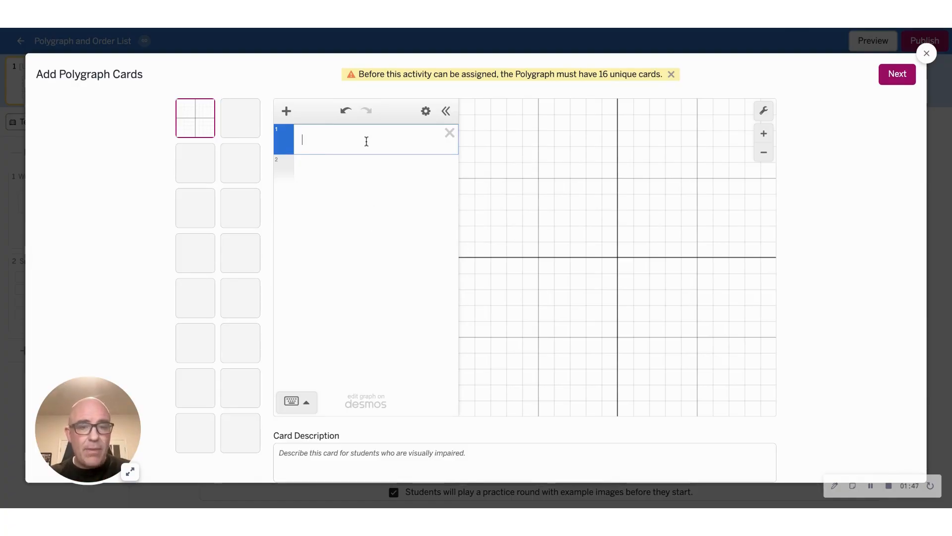
{"action": "type", "text": "x"}
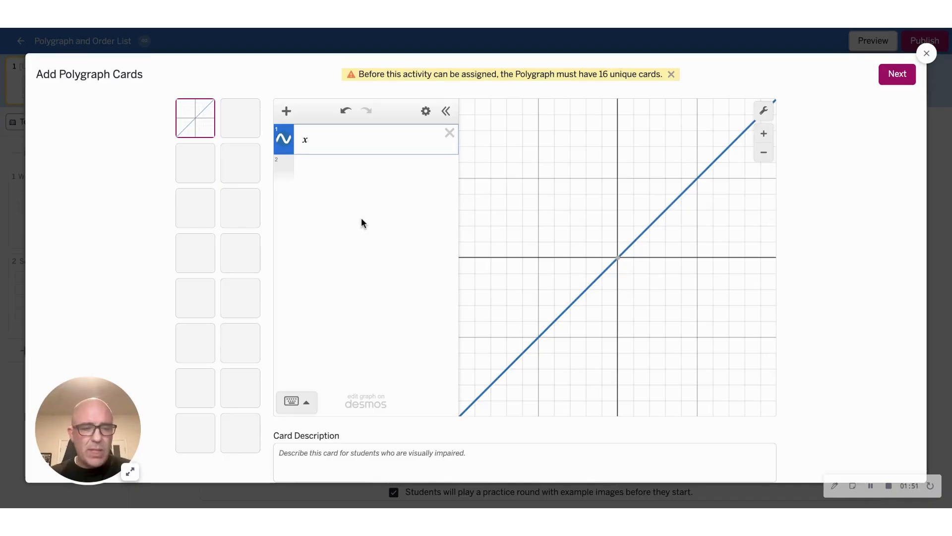
Insert the atom image "Screenshot 2025-12-15 at 12.21.39 AM.png" on the second Polygraph card.
{"action": "left_click", "coordinate": [239, 125]}
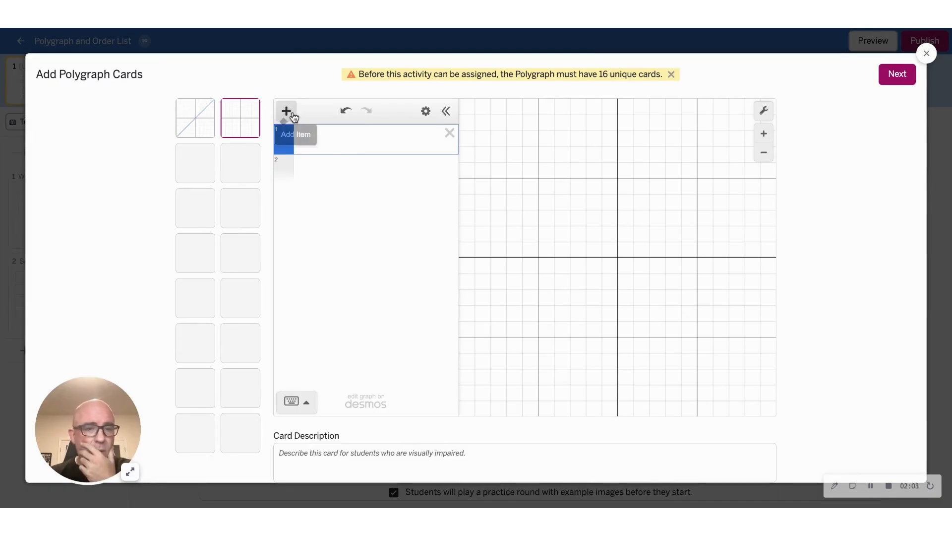
{"action": "left_click", "coordinate": [288, 111]}
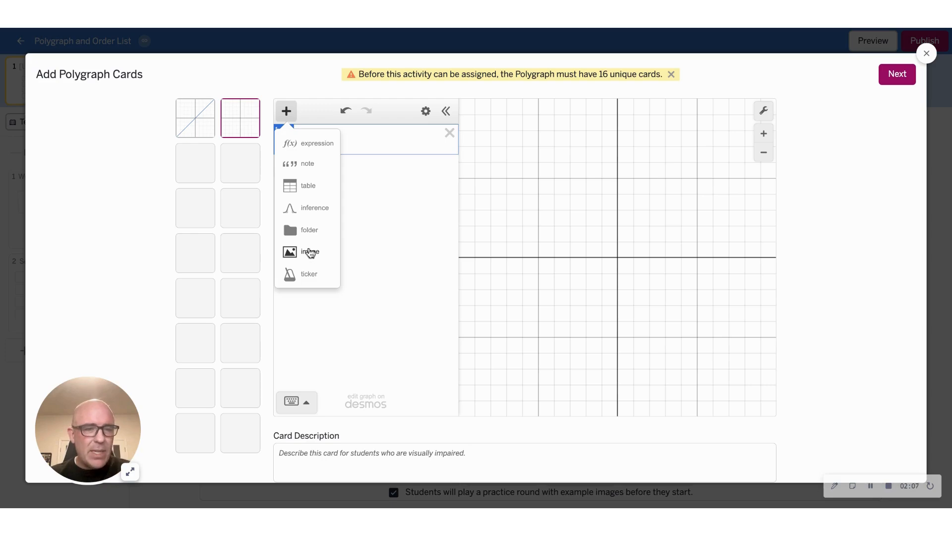
{"action": "left_click", "coordinate": [384, 225]}
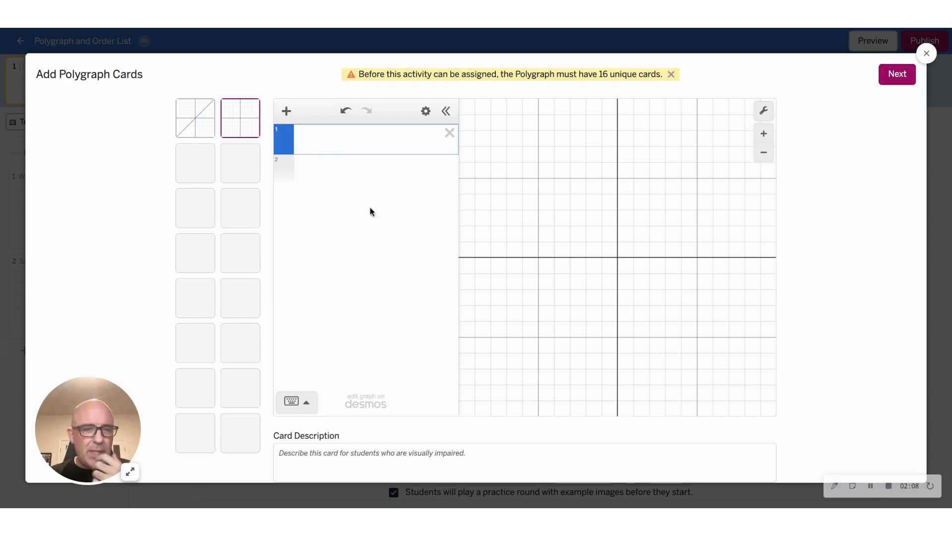
{"action": "left_click", "coordinate": [290, 113]}
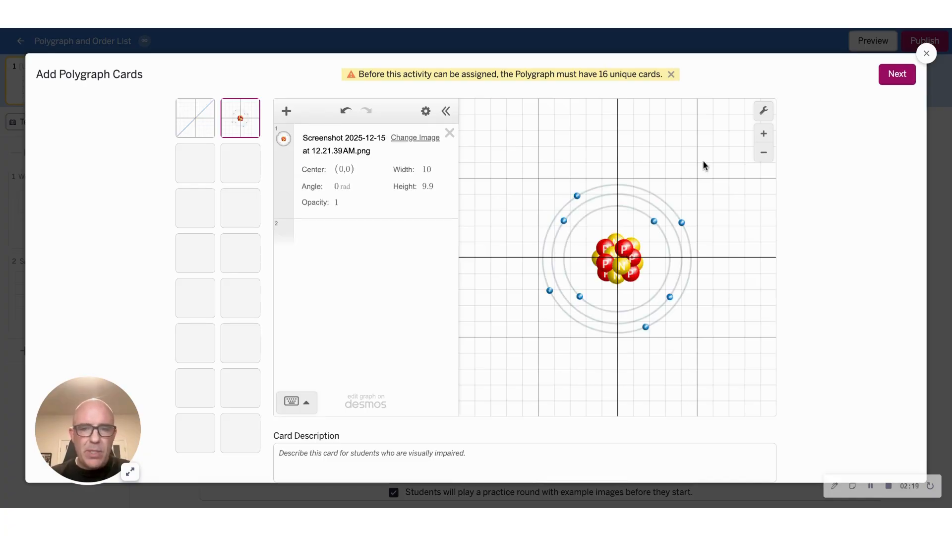
Hide the grid and both axes on the atom card and zoom in so the image fills the card.
{"action": "left_click", "coordinate": [764, 110]}
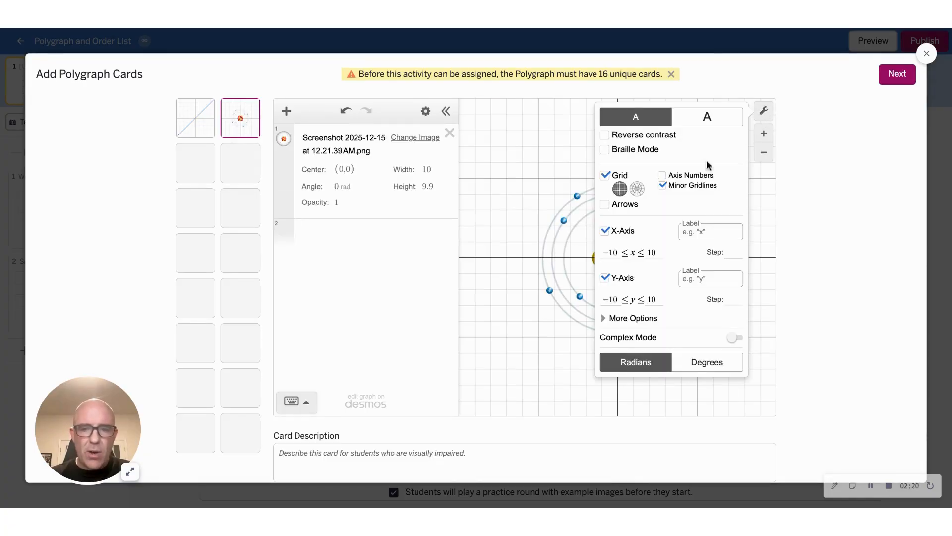
{"action": "left_click", "coordinate": [605, 175]}
{"action": "left_click", "coordinate": [605, 213]}
{"action": "left_click", "coordinate": [606, 261]}
{"action": "left_click", "coordinate": [505, 293]}
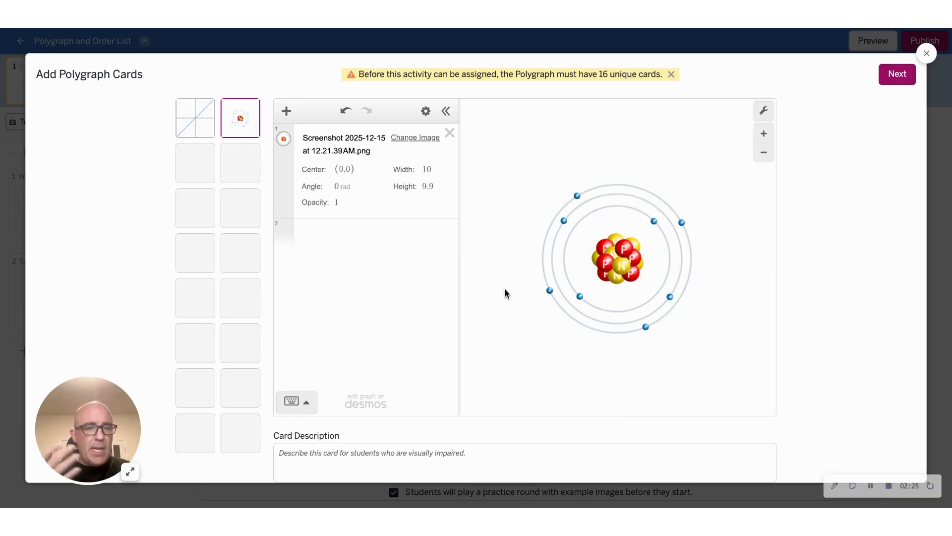
{"action": "left_click", "coordinate": [763, 134]}
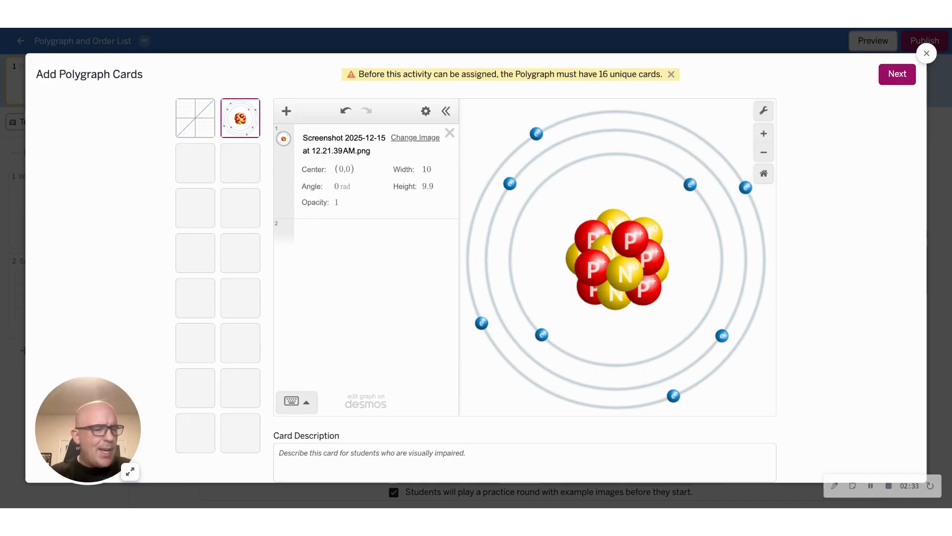
Insert the portrait image "Screenshot 2025-12-15 at 12.21.57 AM.png" on the third Polygraph card.
{"action": "left_click", "coordinate": [197, 180]}
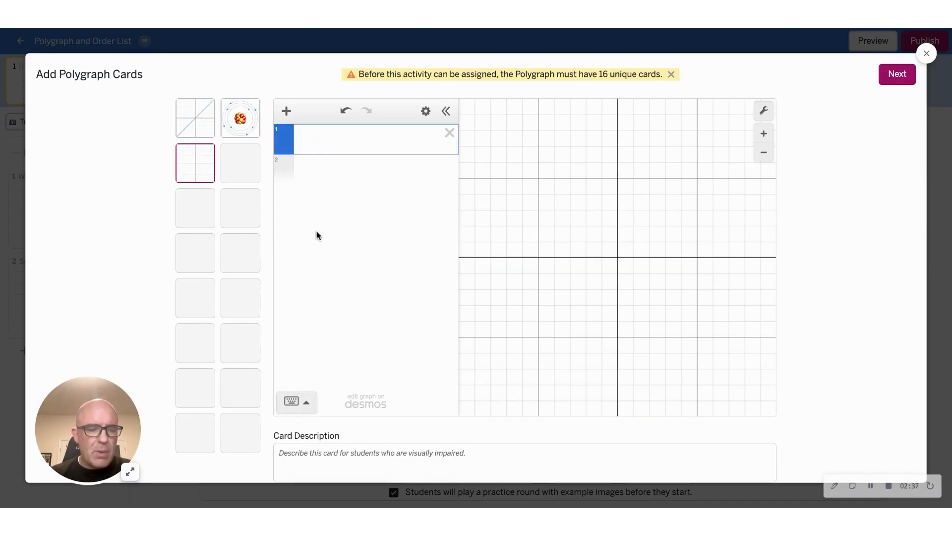
{"action": "left_click", "coordinate": [290, 119]}
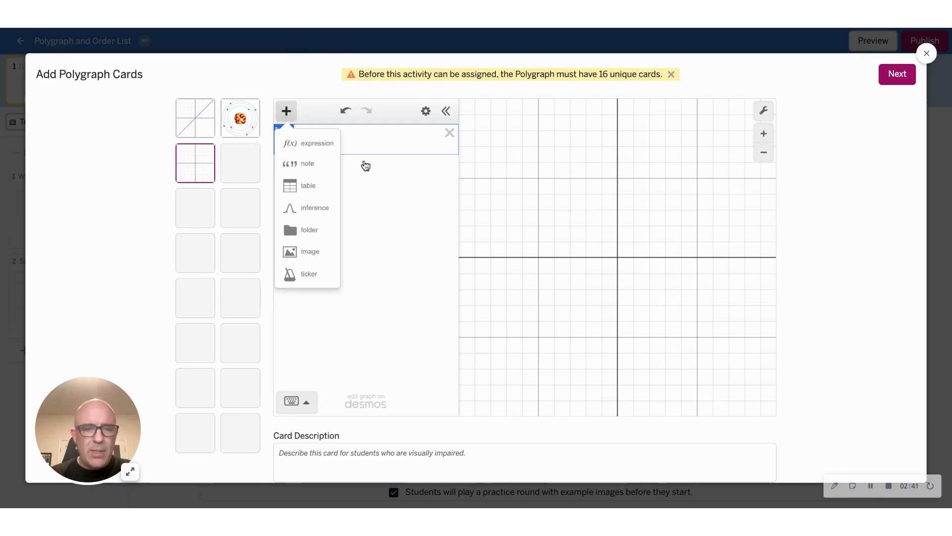
{"action": "left_click", "coordinate": [315, 256]}
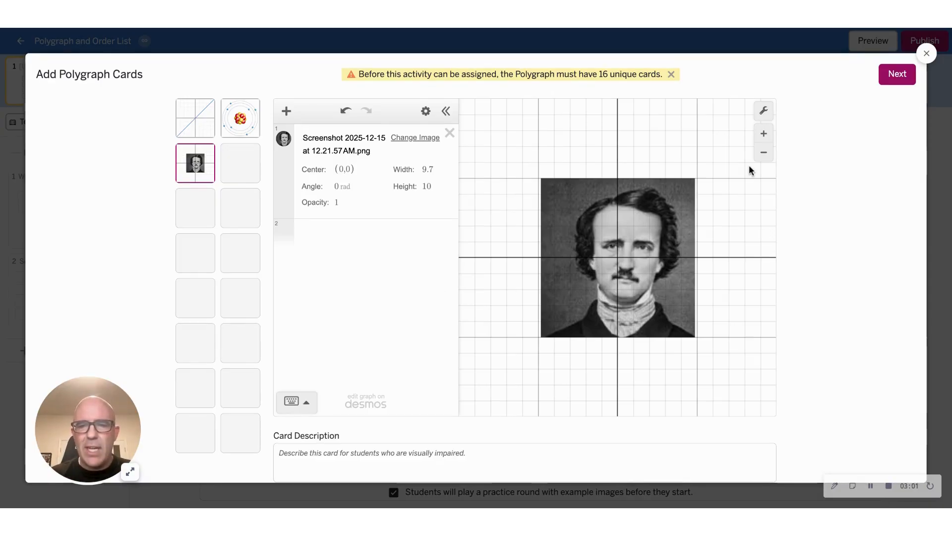
Hide the grid and both axes on the portrait card and enlarge the portrait to fill the card.
{"action": "left_click", "coordinate": [766, 112]}
{"action": "left_click", "coordinate": [614, 179]}
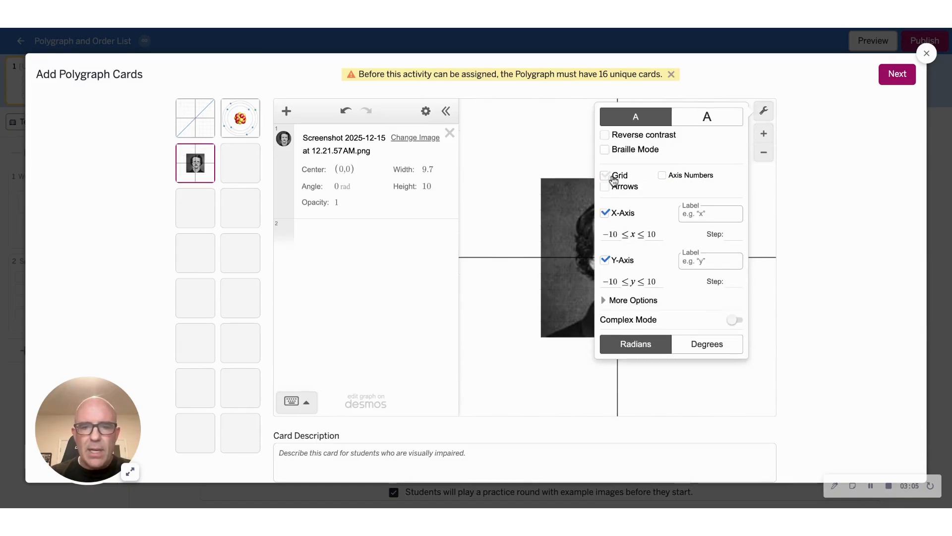
{"action": "left_click", "coordinate": [606, 214]}
{"action": "left_click", "coordinate": [604, 260]}
{"action": "left_click", "coordinate": [757, 225]}
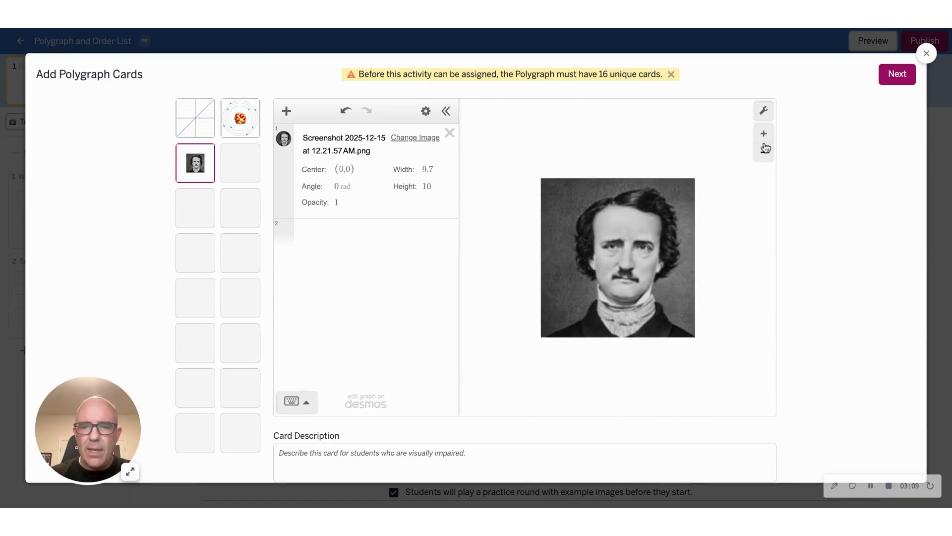
{"action": "left_click", "coordinate": [764, 134]}
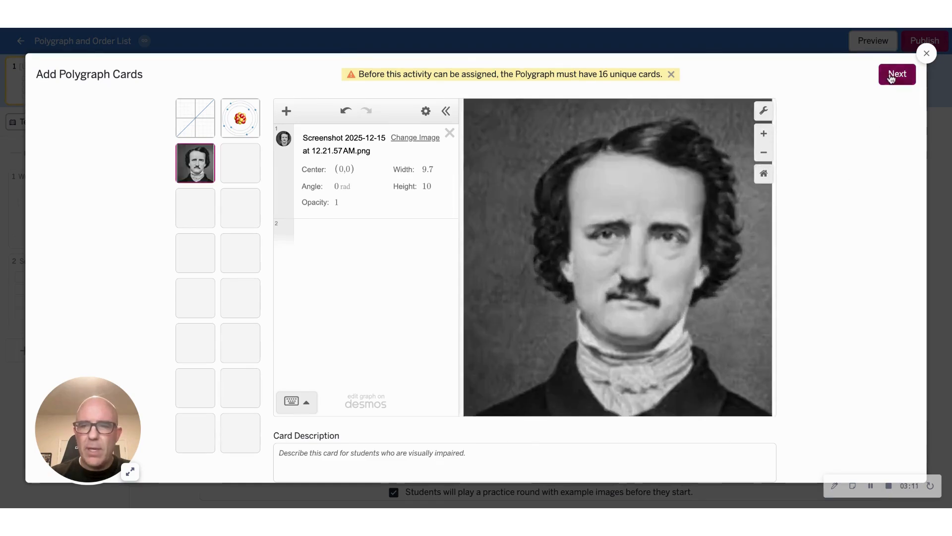
Add a fourth card with its copied portrait removed and a blank fifth card, and close the card editor.
{"action": "left_click", "coordinate": [406, 158]}
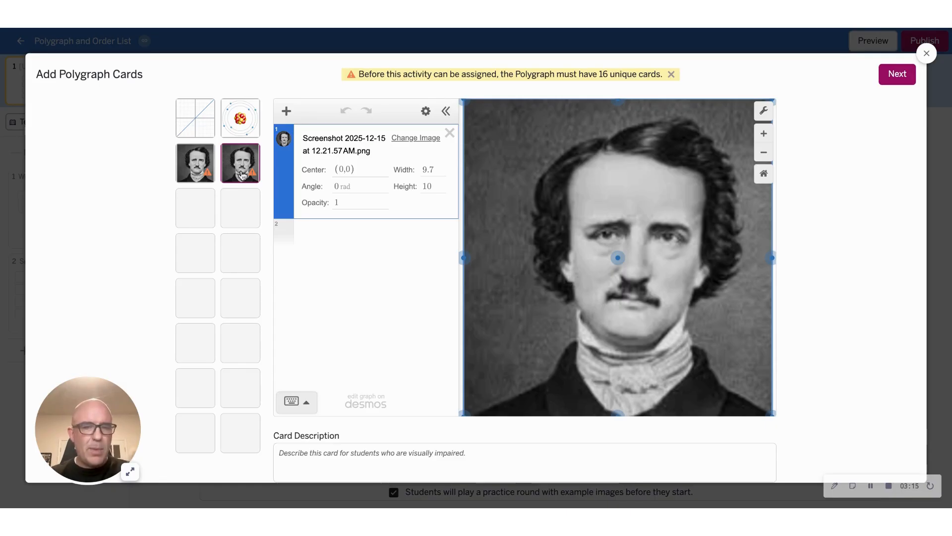
{"action": "left_click", "coordinate": [449, 134]}
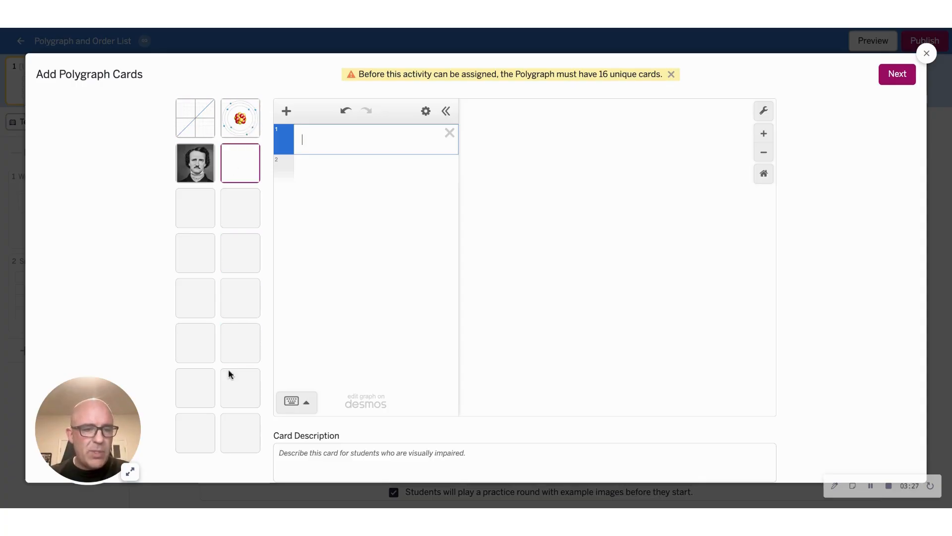
{"action": "left_click", "coordinate": [891, 78]}
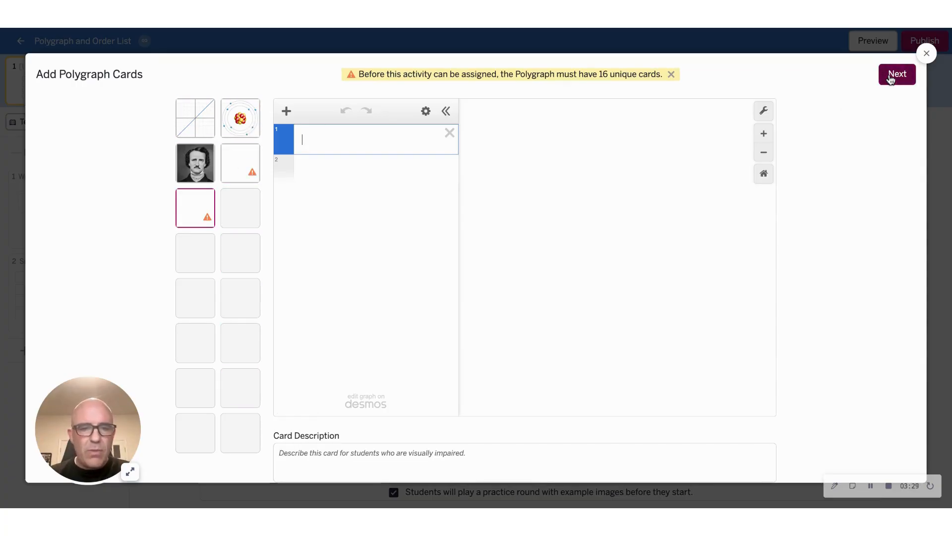
{"action": "left_click", "coordinate": [921, 60]}
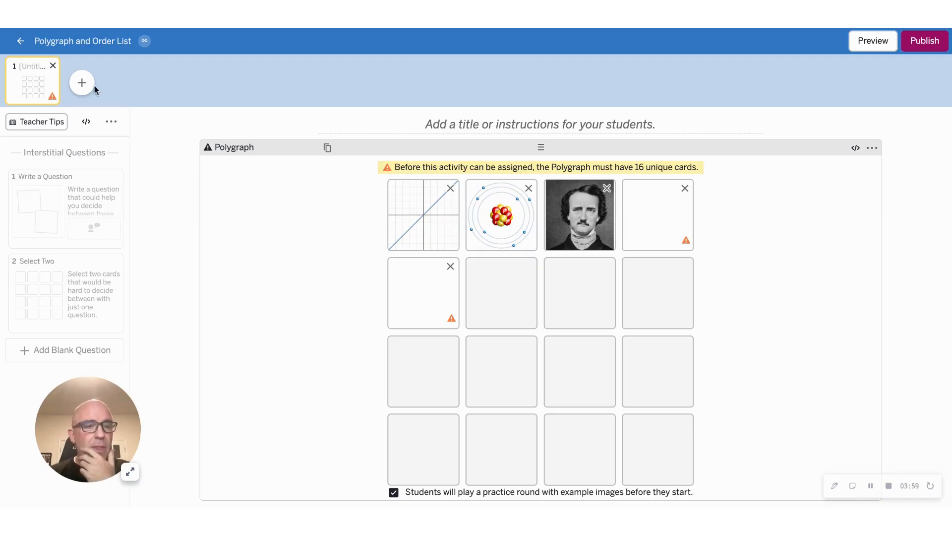
Add a second, empty screen to the activity.
{"action": "left_click", "coordinate": [81, 83]}
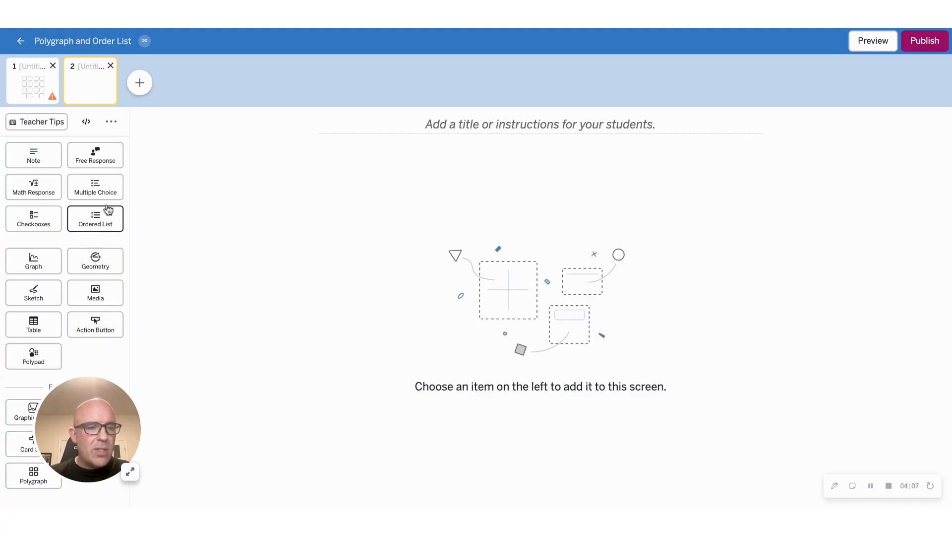
Add an Ordered List component to the second screen and title the screen "Planets".
{"action": "left_click", "coordinate": [97, 221]}
{"action": "left_click_drag", "start_coordinate": [97, 222], "coordinate": [453, 210]}
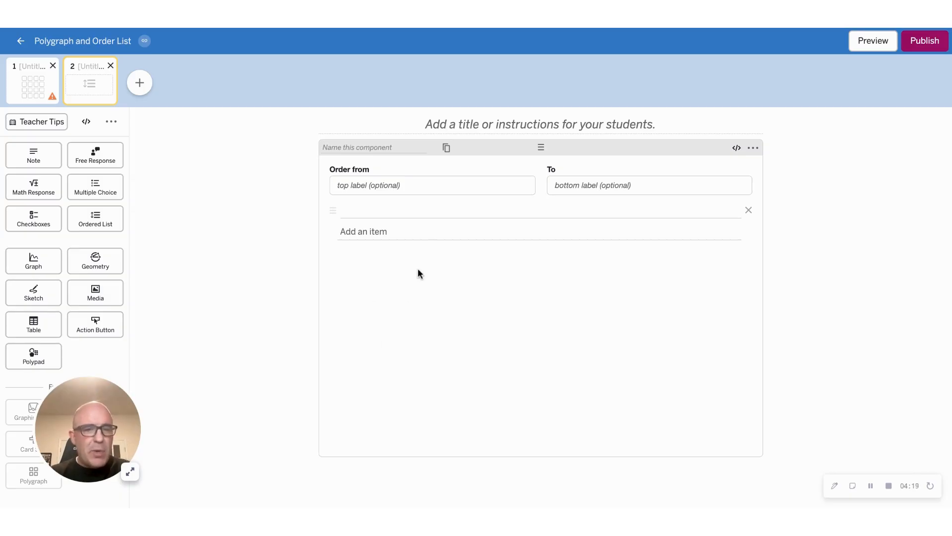
{"action": "left_click", "coordinate": [420, 184]}
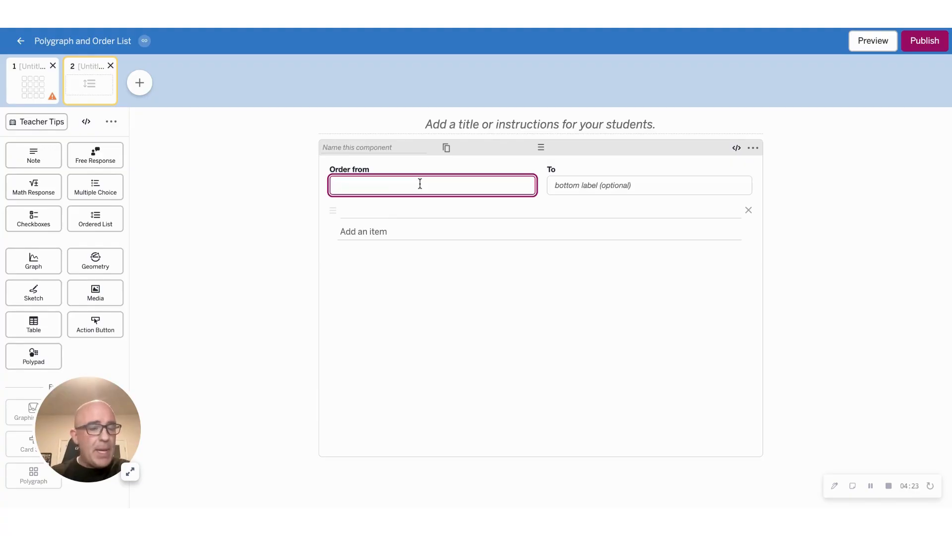
{"action": "left_click", "coordinate": [499, 120]}
{"action": "type", "text": "Planets"}
Label the ordered list from "Closest to the Sun" to "Furthest from the Sun".
{"action": "left_click", "coordinate": [458, 181]}
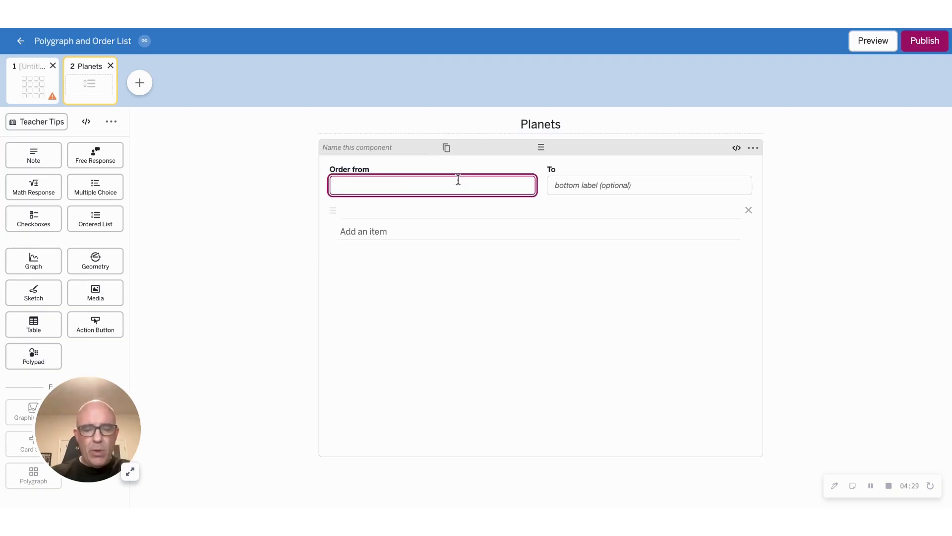
{"action": "type", "text": "Closs"}
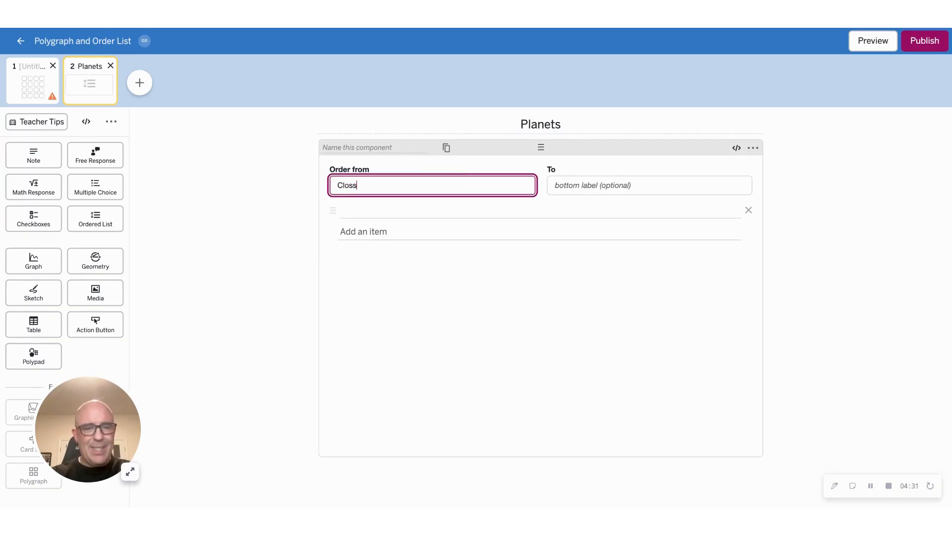
{"action": "key", "text": "BackSpace"}
{"action": "type", "text": "est to the "}
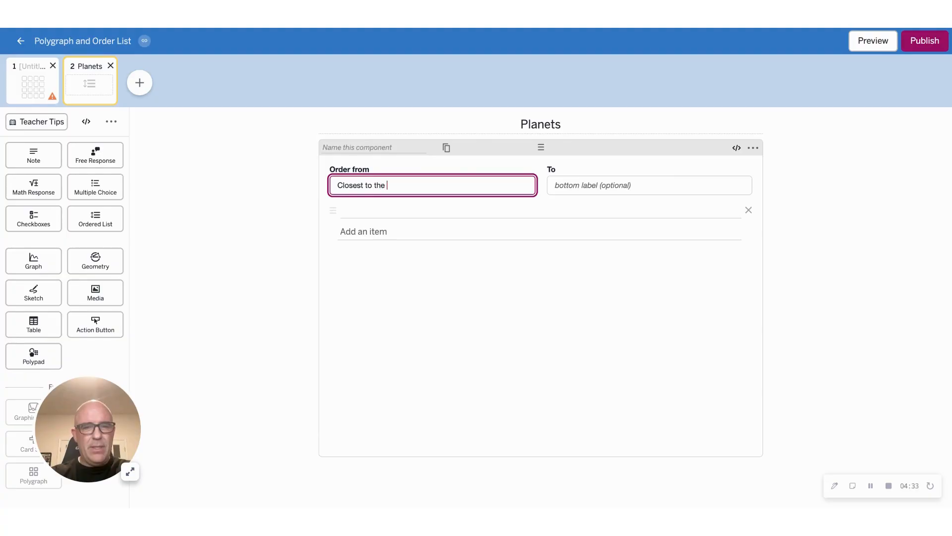
{"action": "type", "text": "Sun"}
{"action": "left_click", "coordinate": [576, 192]}
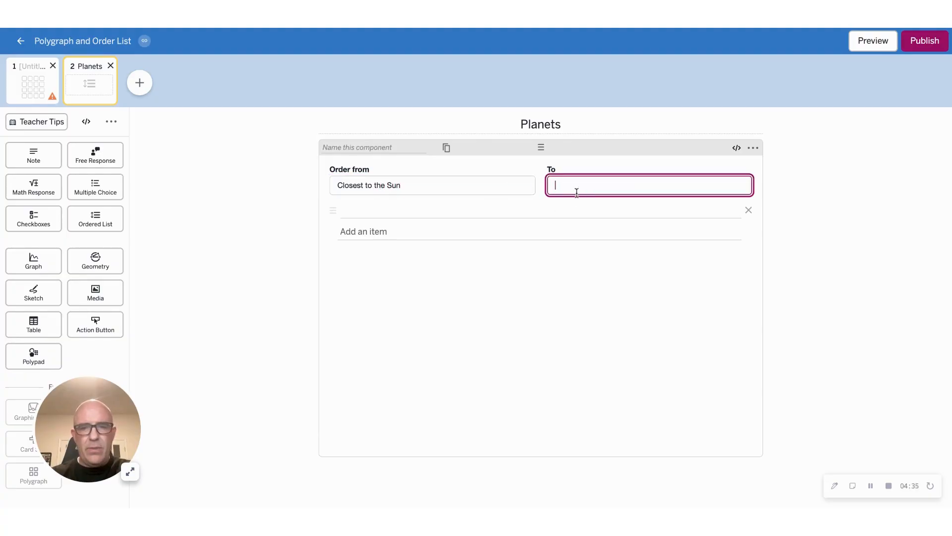
{"action": "type", "text": "Furthest from the "}
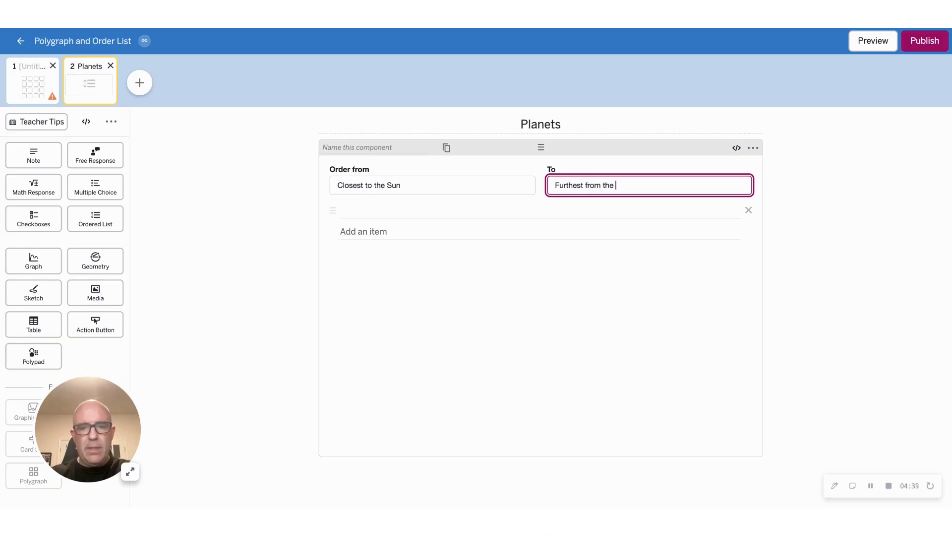
{"action": "type", "text": "Sun"}
{"action": "left_click", "coordinate": [483, 208]}
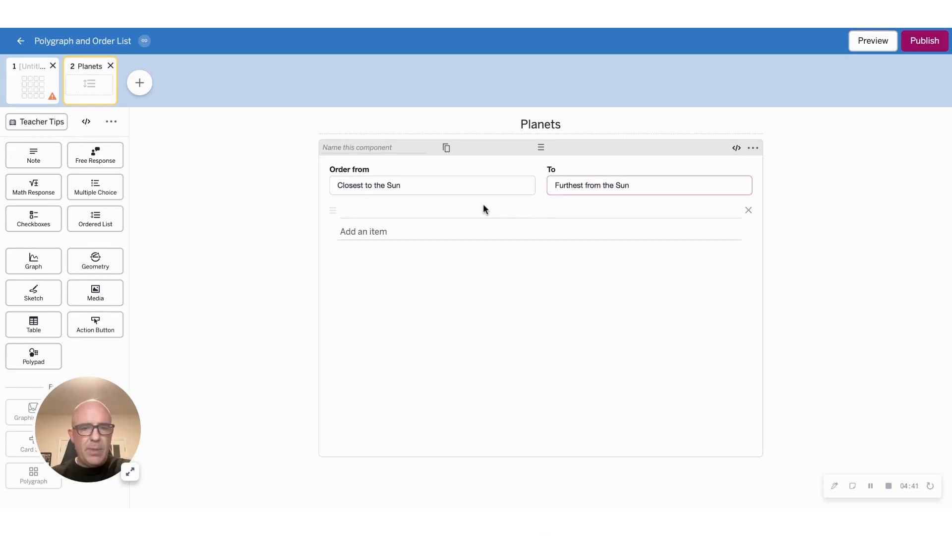
Enter Mercury, Venus and Earth as the first three items of the ordered list.
{"action": "left_click", "coordinate": [468, 210]}
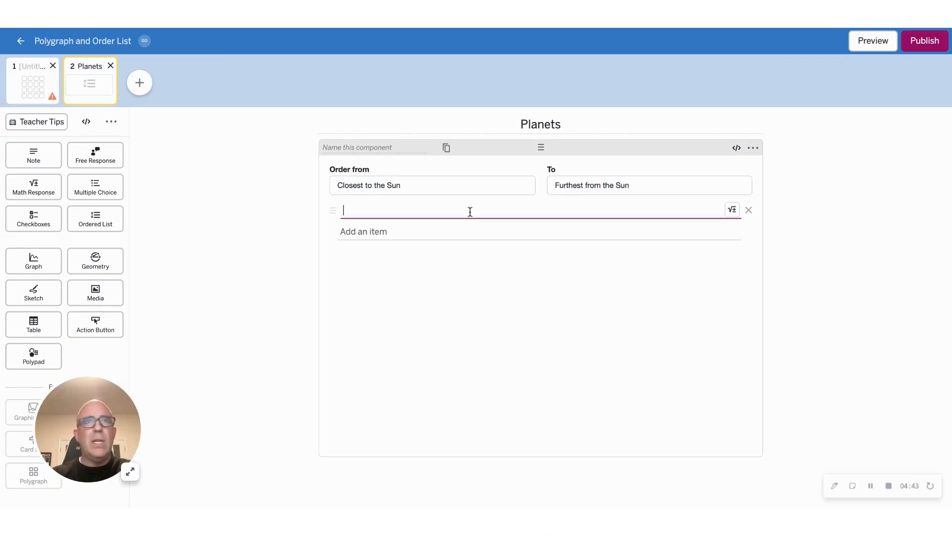
{"action": "type", "text": "Mercury"}
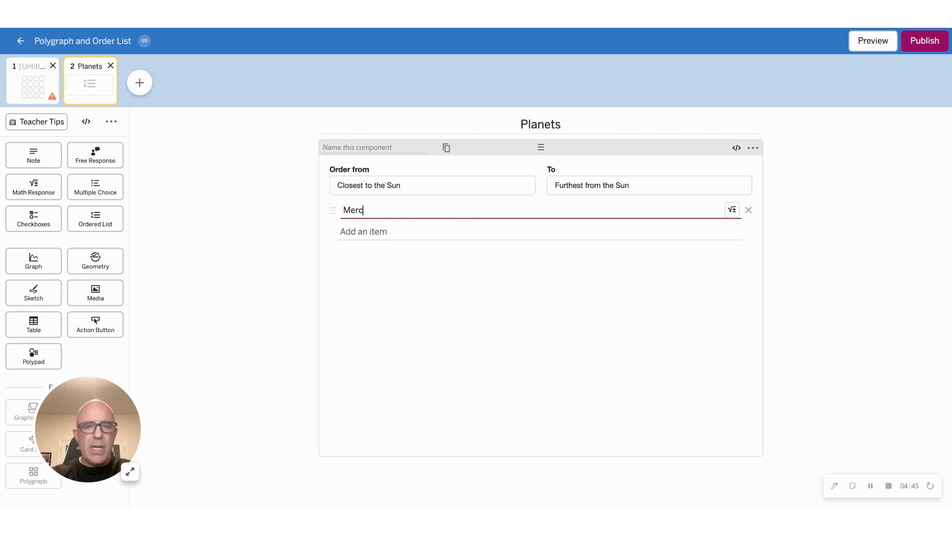
{"action": "left_click", "coordinate": [436, 235]}
{"action": "type", "text": "Venus"}
{"action": "left_click", "coordinate": [419, 254]}
{"action": "type", "text": "EArt"}
{"action": "key", "text": "BackSpace"}
{"action": "key", "text": "BackSpace"}
{"action": "key", "text": "BackSpace"}
{"action": "type", "text": "a"}
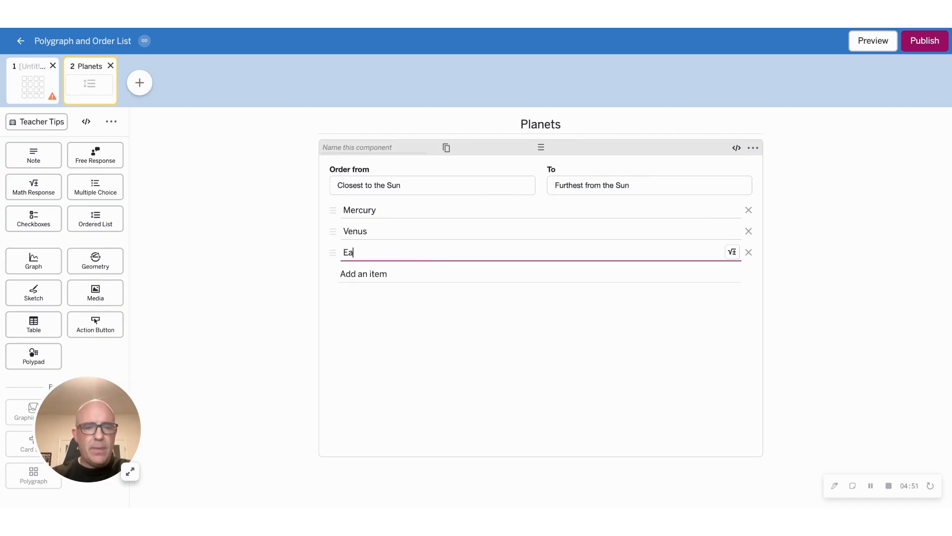
{"action": "type", "text": "rth"}
Add Mars and Jupiter as the last two list items, leaving no empty item below them.
{"action": "left_click", "coordinate": [406, 280]}
{"action": "type", "text": "Mars"}
{"action": "left_click", "coordinate": [406, 298]}
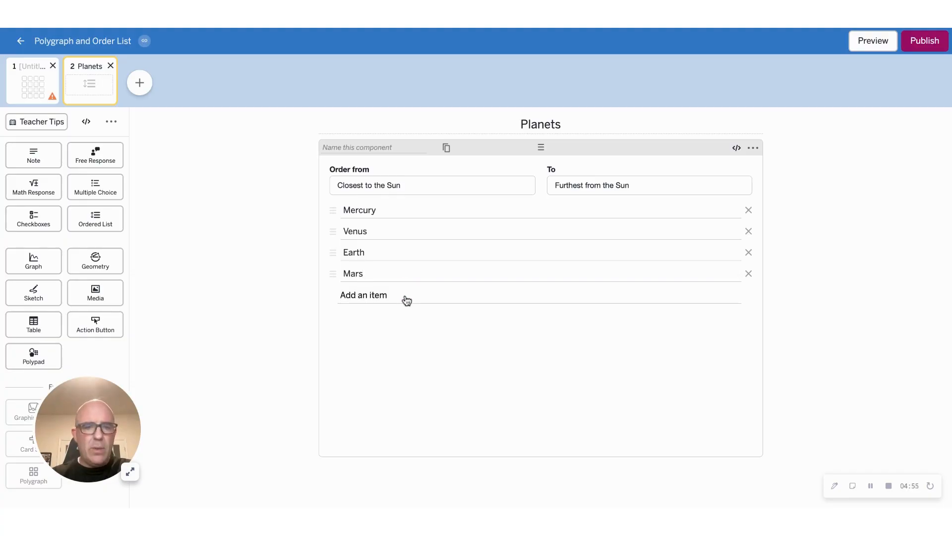
{"action": "type", "text": "Jupiter"}
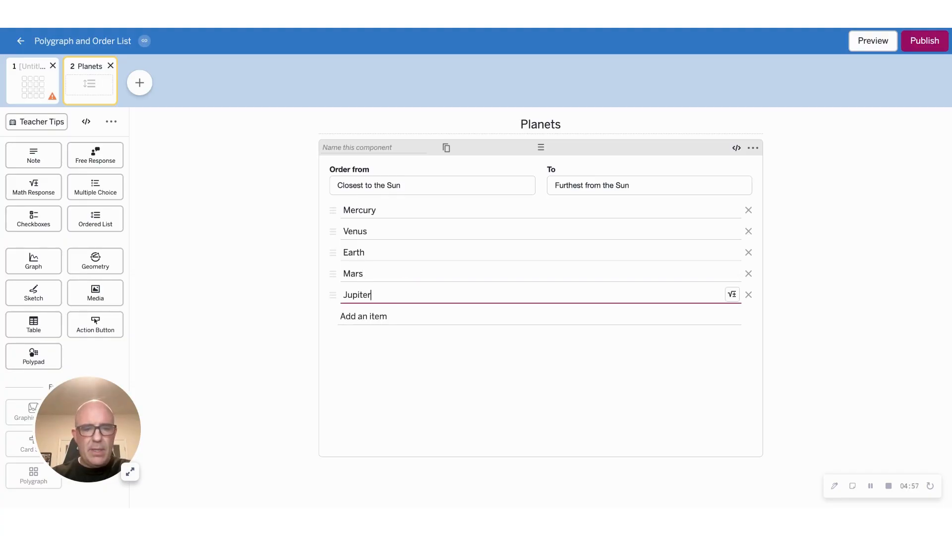
{"action": "left_click", "coordinate": [410, 322]}
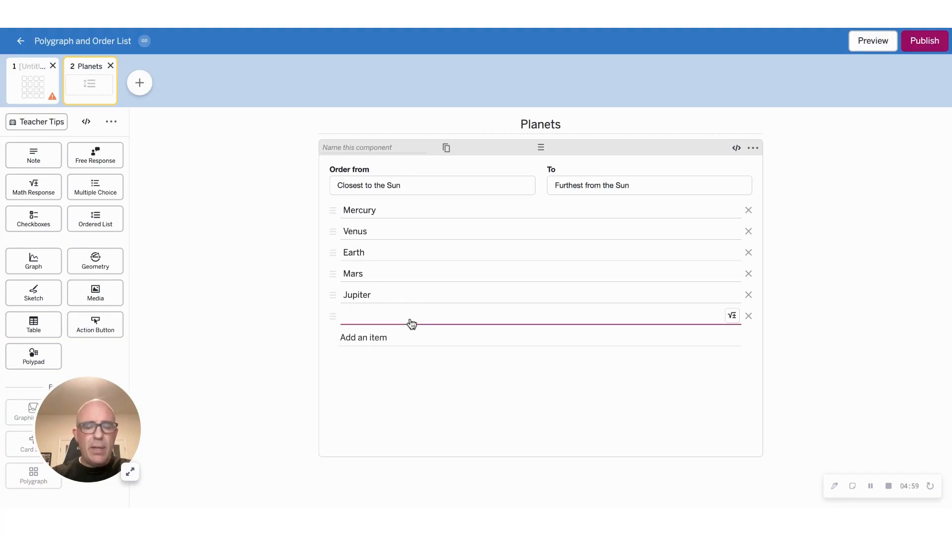
{"action": "left_click", "coordinate": [750, 316]}
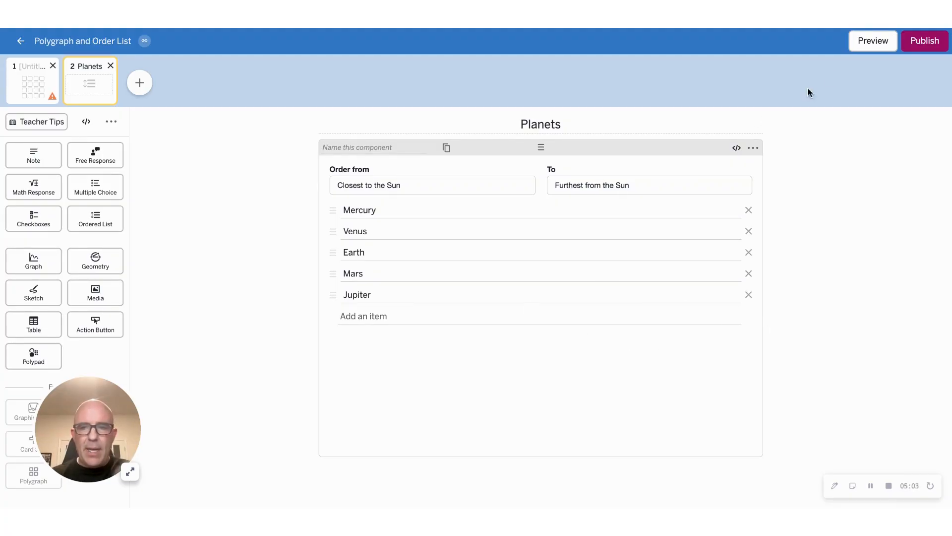
Preview the Planets screen as a student to check the item order, and close the preview.
{"action": "left_click", "coordinate": [872, 43]}
{"action": "left_click_drag", "start_coordinate": [510, 177], "coordinate": [527, 166]}
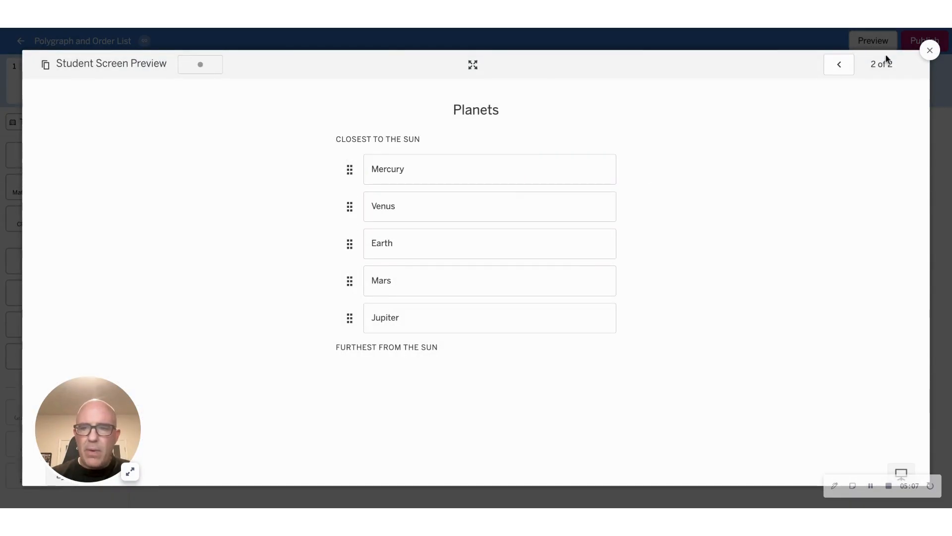
{"action": "left_click", "coordinate": [929, 50]}
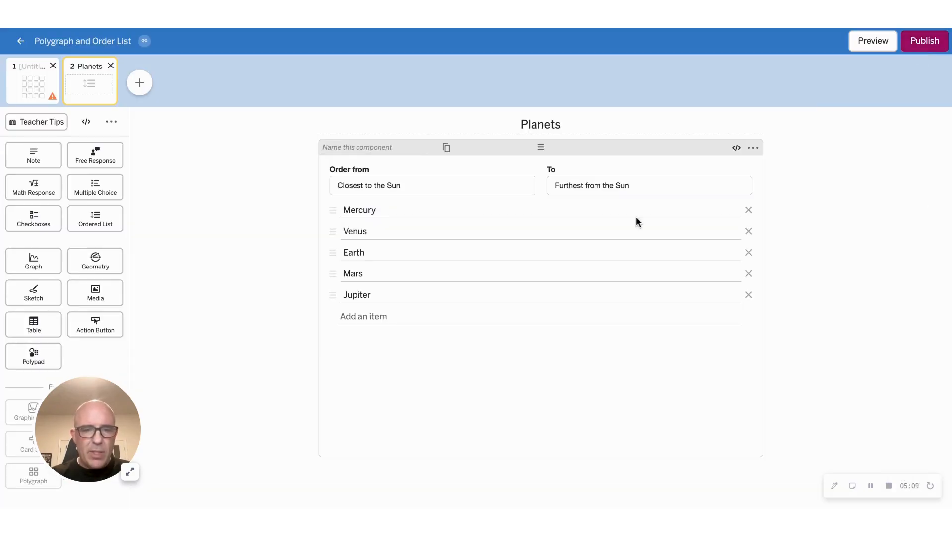
Set the ordered list to use its item order as the answer key.
{"action": "left_click", "coordinate": [755, 149]}
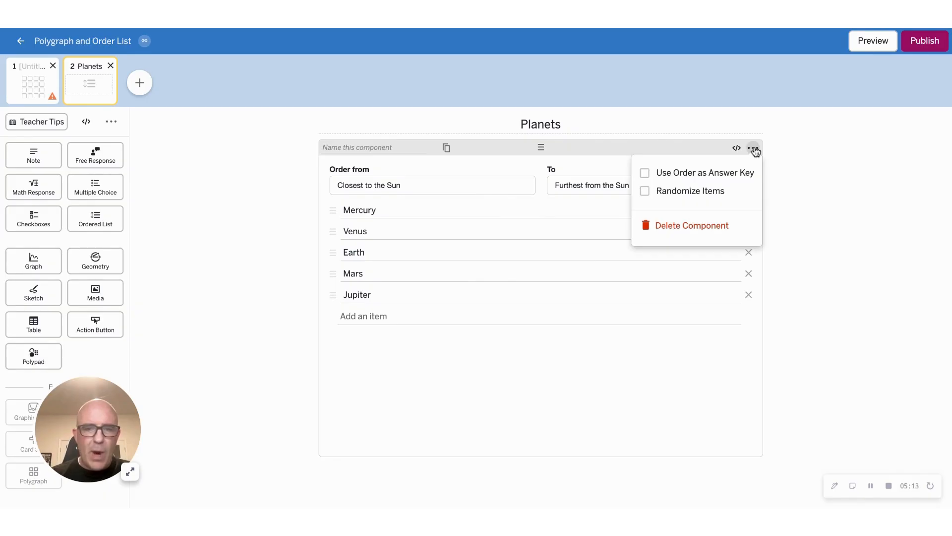
{"action": "left_click", "coordinate": [645, 175]}
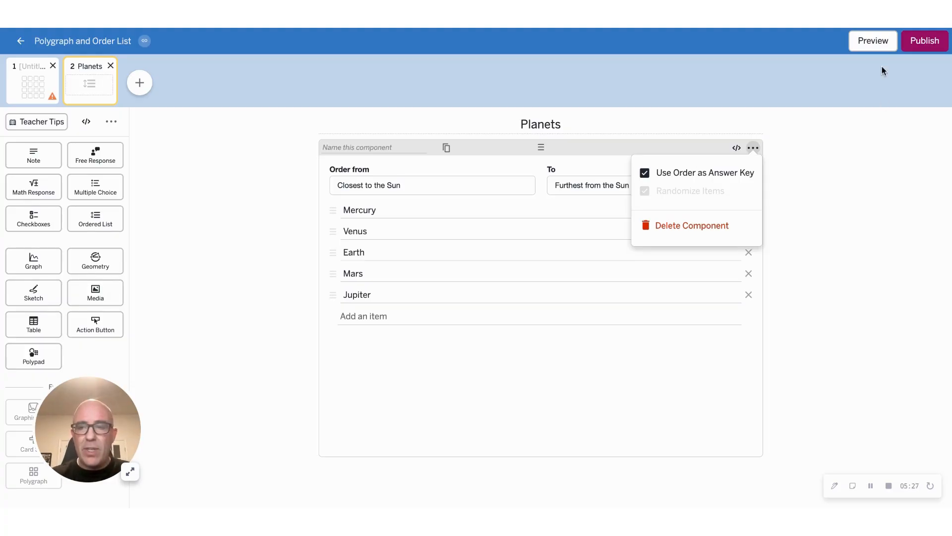
Test the list in the student preview by arranging the planets as Mercury, Venus, Earth, Mars, Jupiter, and close the preview.
{"action": "left_click", "coordinate": [879, 48]}
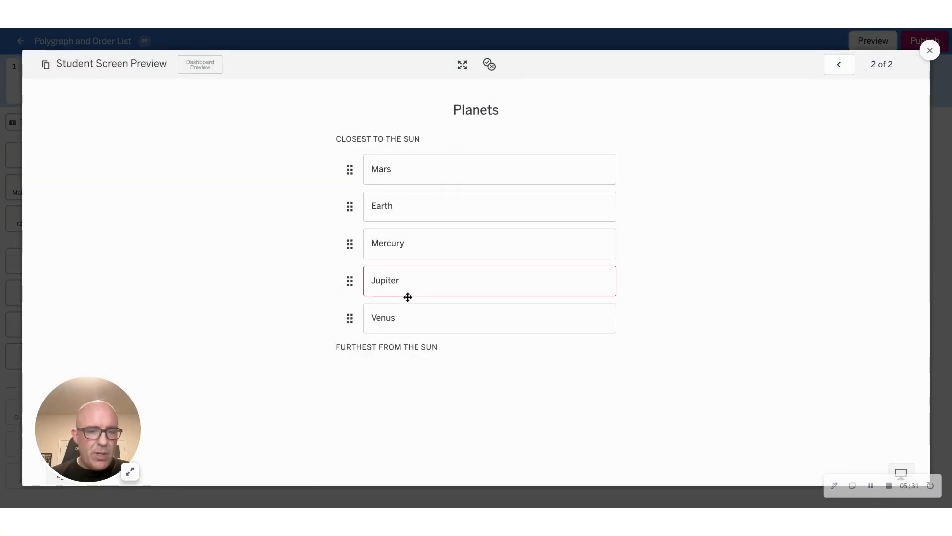
{"action": "left_click_drag", "start_coordinate": [403, 317], "coordinate": [417, 244]}
{"action": "left_click_drag", "start_coordinate": [410, 286], "coordinate": [419, 220]}
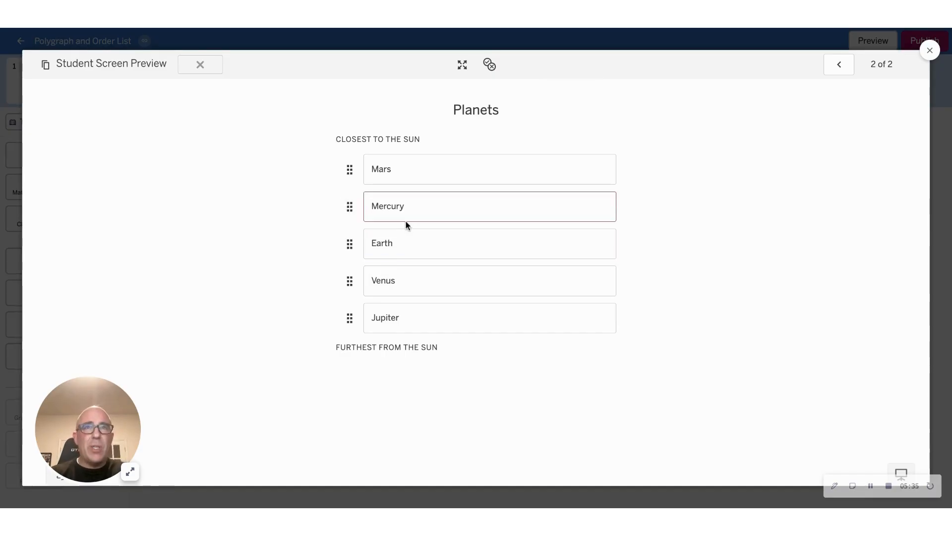
{"action": "left_click_drag", "start_coordinate": [422, 211], "coordinate": [423, 171]}
{"action": "left_click_drag", "start_coordinate": [408, 253], "coordinate": [408, 212]}
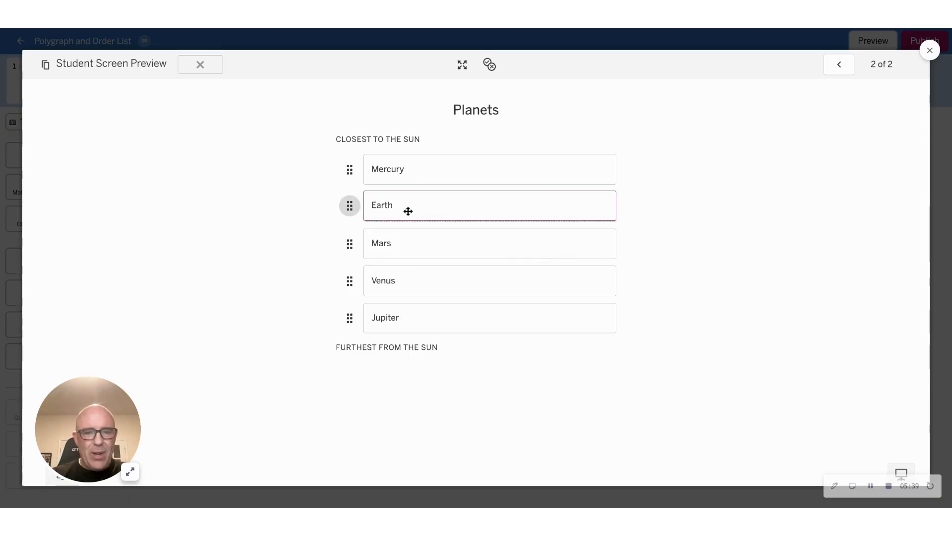
{"action": "left_click_drag", "start_coordinate": [398, 283], "coordinate": [406, 209]}
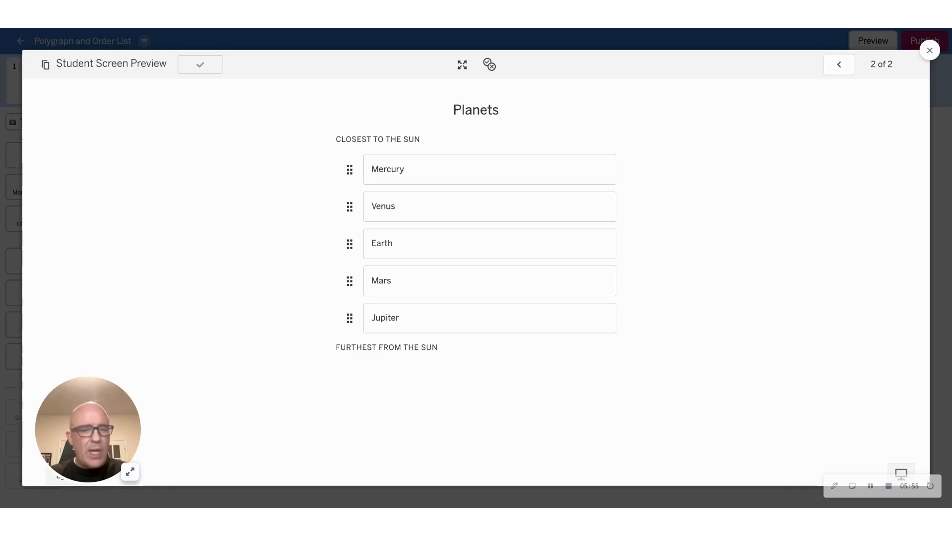
{"action": "left_click", "coordinate": [936, 55]}
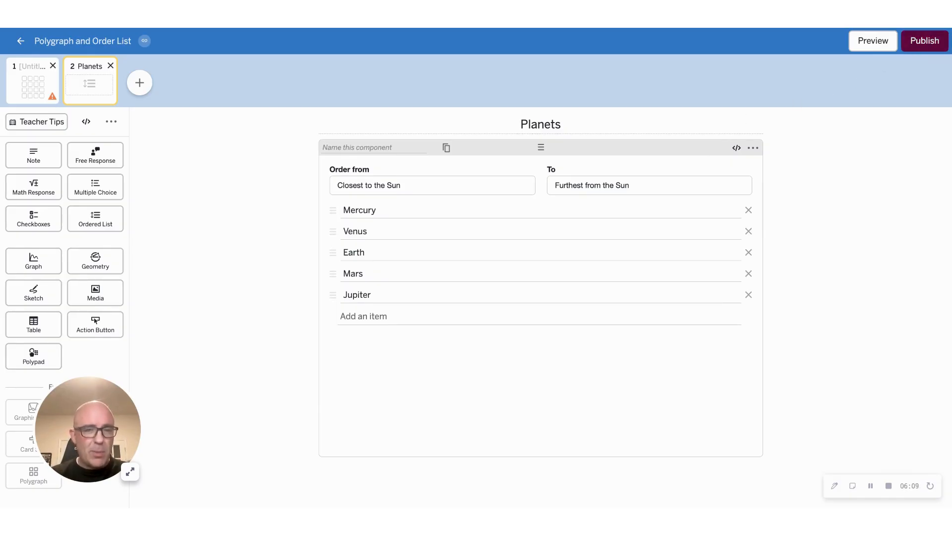
Publish the activity and open the list of custom activities.
{"action": "left_click", "coordinate": [924, 41]}
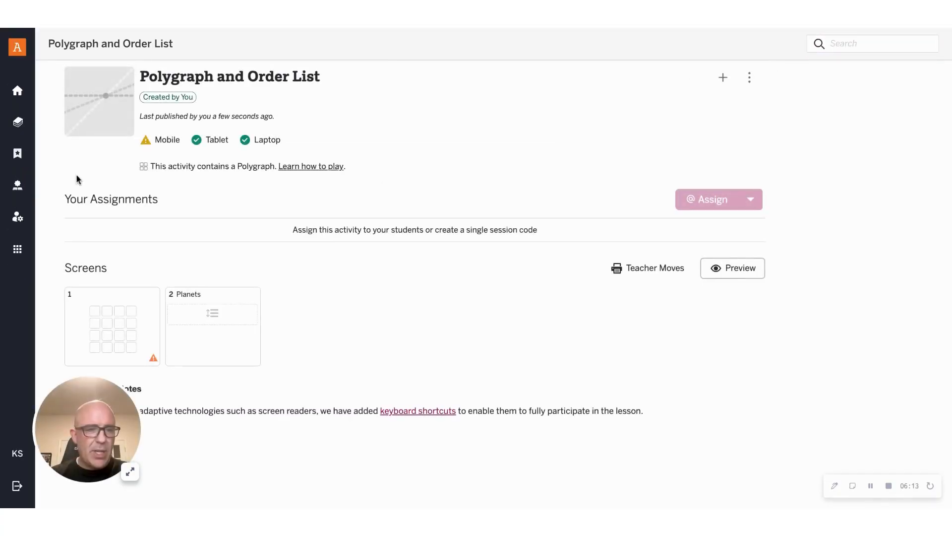
{"action": "left_click", "coordinate": [19, 158]}
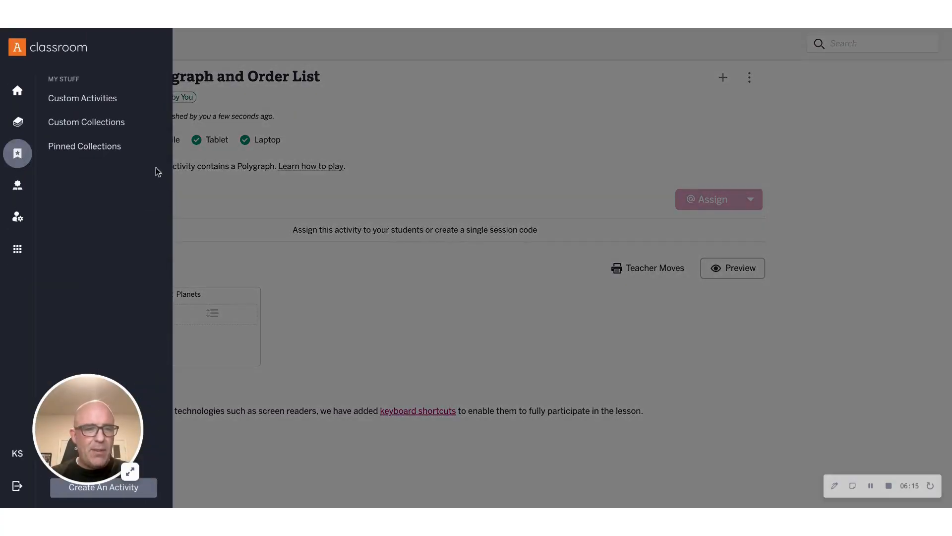
{"action": "left_click", "coordinate": [121, 110]}
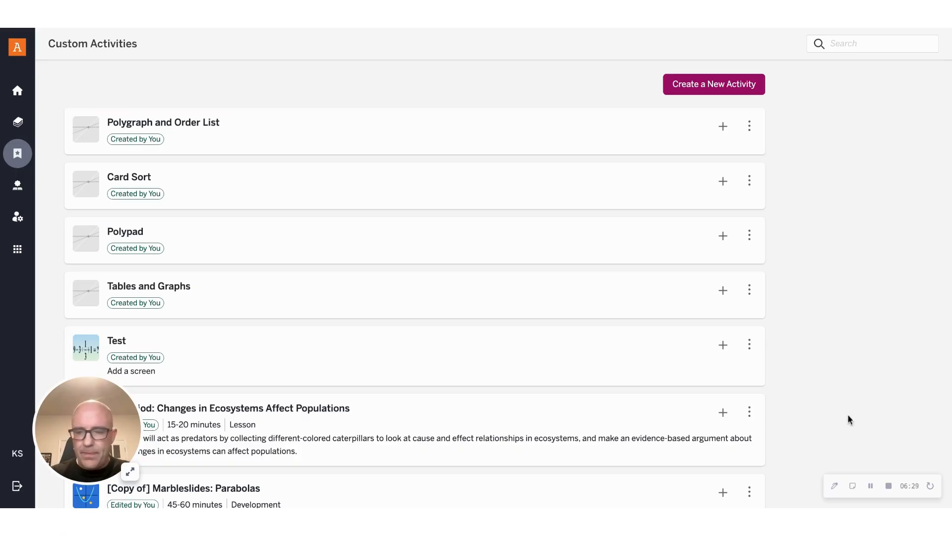
{"action": "left_click", "coordinate": [888, 485]}
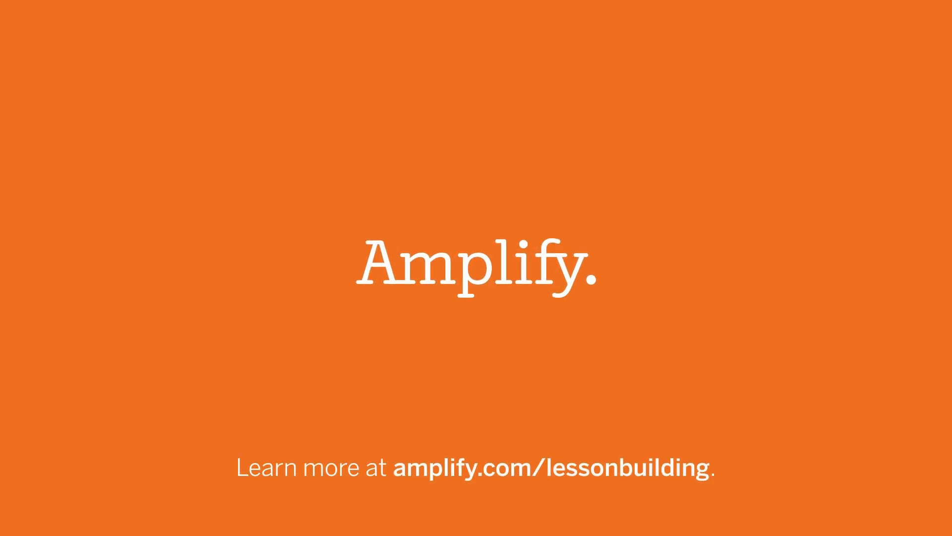